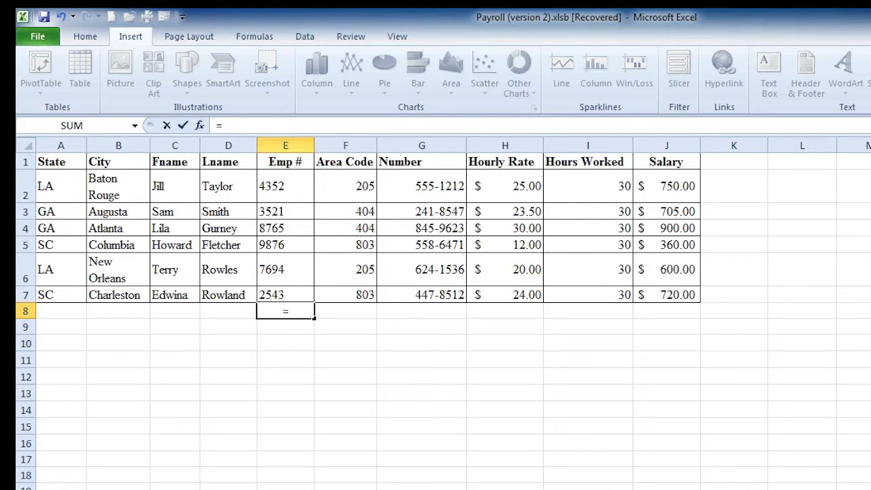
# Try the formula =RAND() in cell E8, fill it down to E17, and clear those cells.
pyautogui.write('ran')
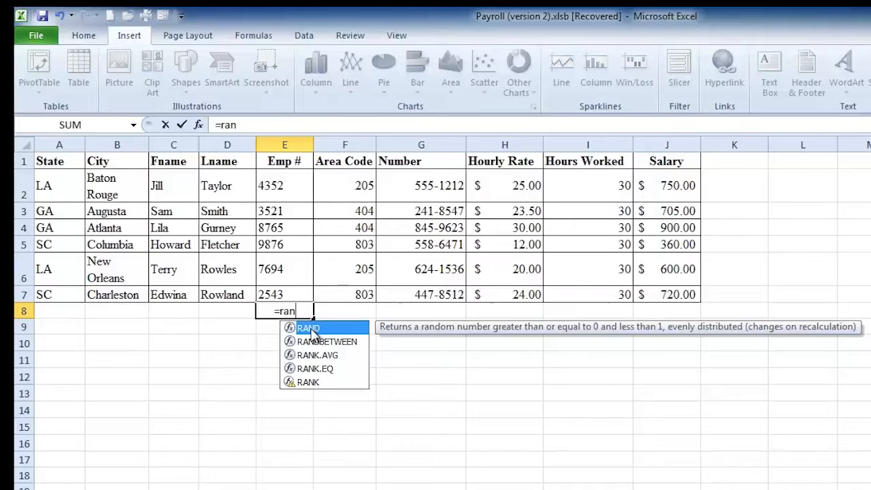
pyautogui.doubleClick(308, 328)
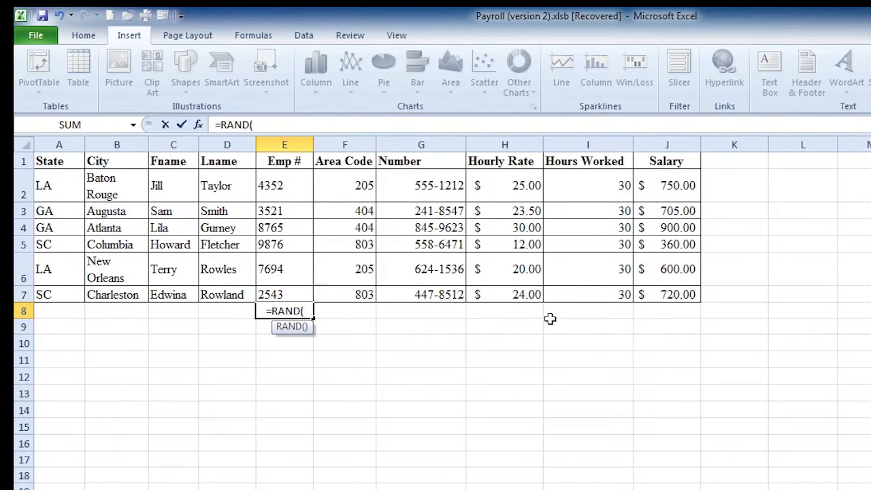
pyautogui.press('Return')
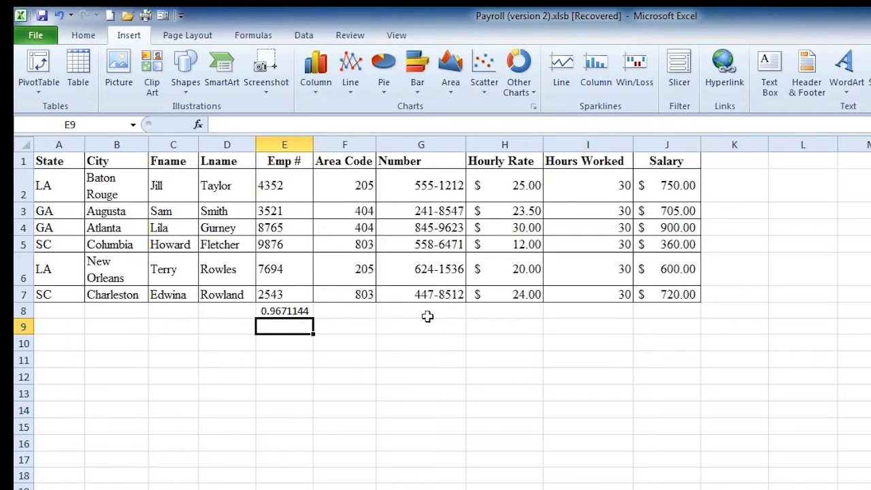
pyautogui.click(300, 313)
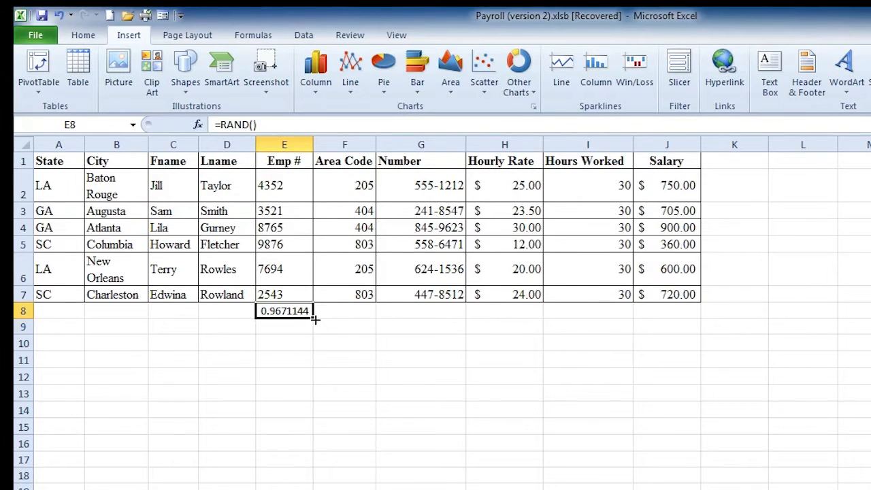
pyautogui.moveTo(315, 319); pyautogui.dragTo(312, 467)
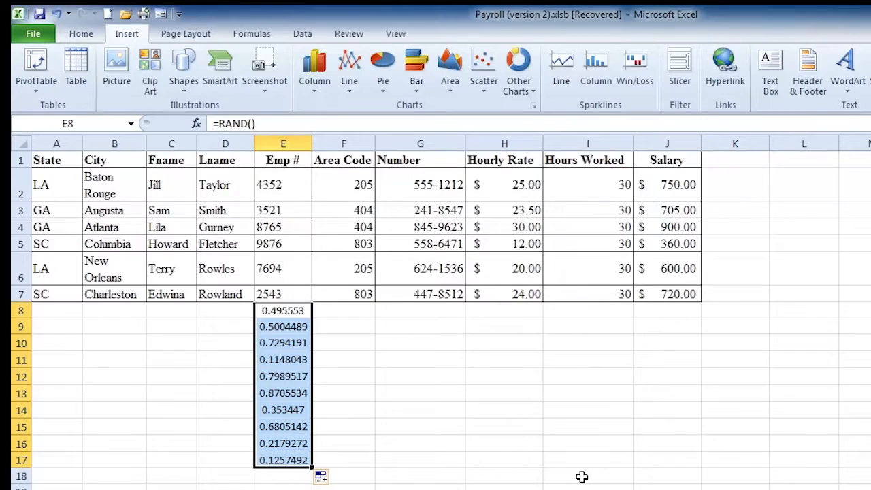
pyautogui.press('Delete')
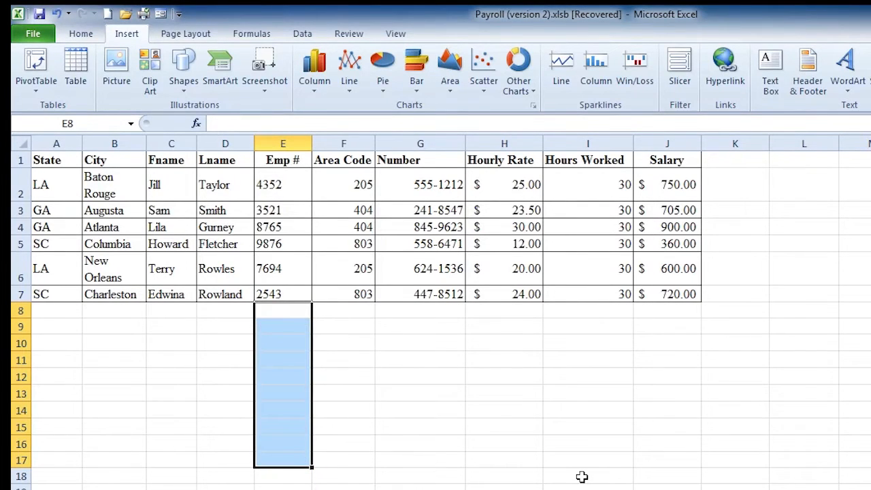
# Enter =RANDBETWEEN(999,10000) in cell E8 and fill the formula down column E.
pyautogui.click(274, 313)
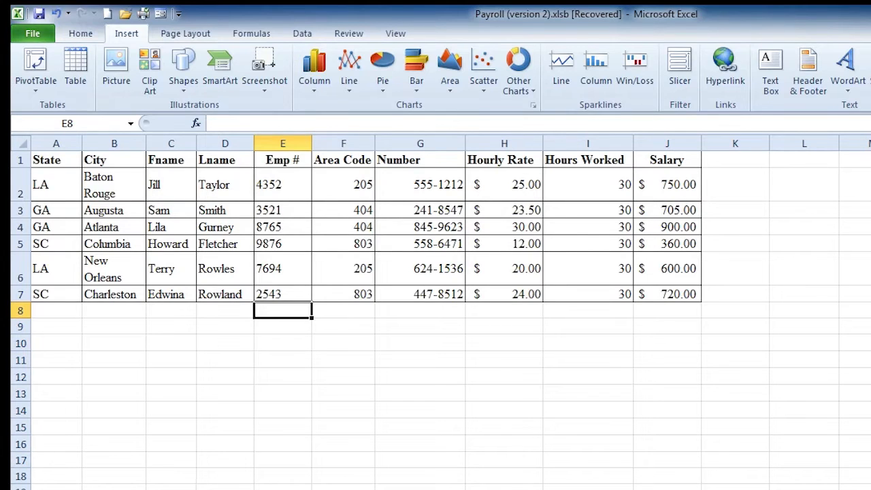
pyautogui.write('=r')
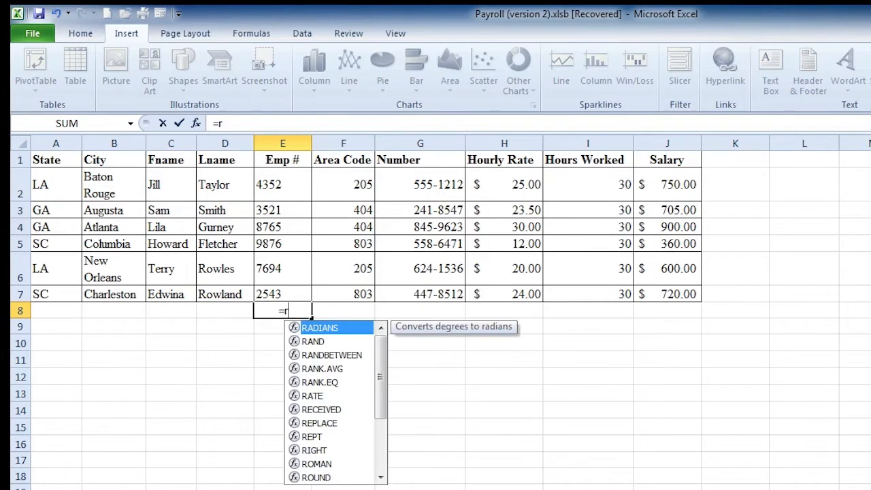
pyautogui.write('a')
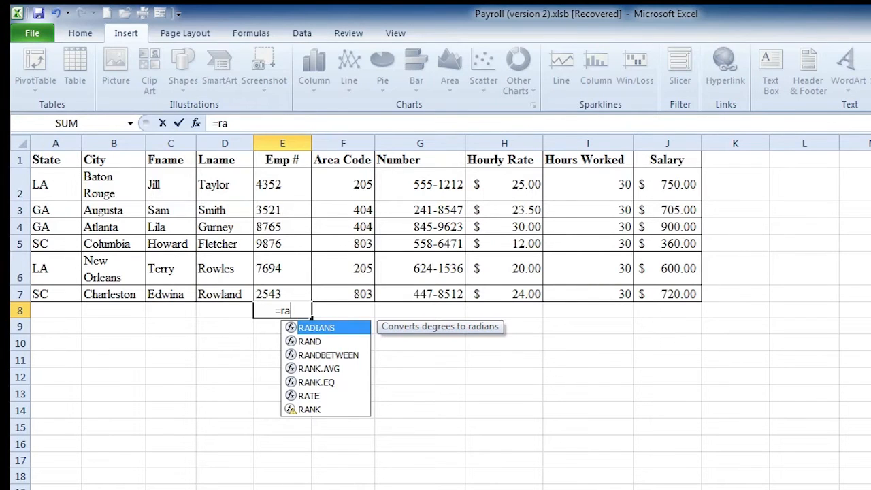
pyautogui.doubleClick(329, 354)
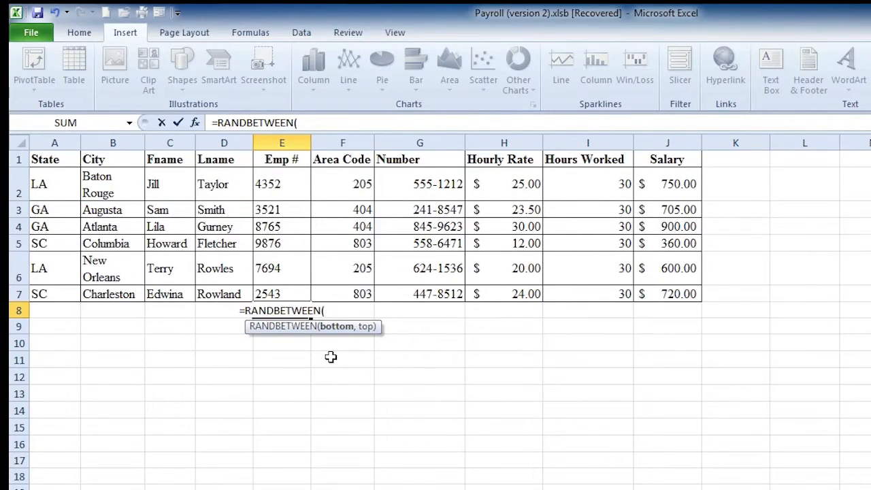
pyautogui.write('999')
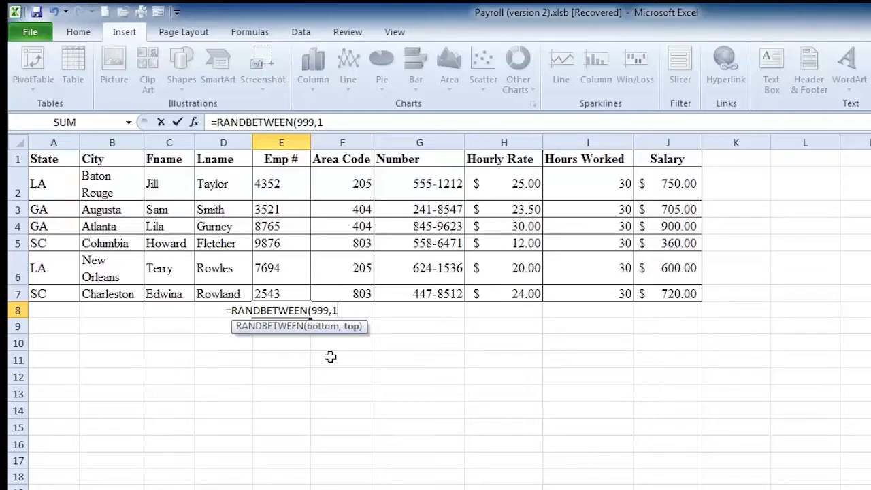
pyautogui.write('000')
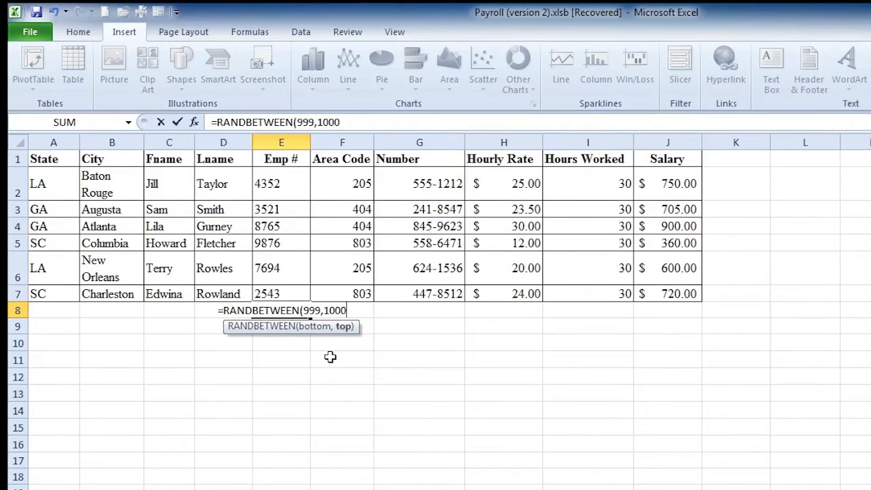
pyautogui.write('0')
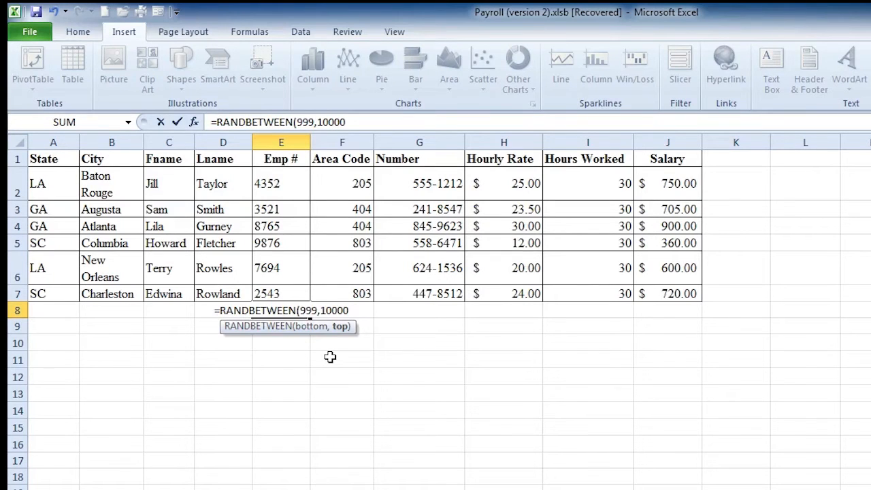
pyautogui.press('Return')
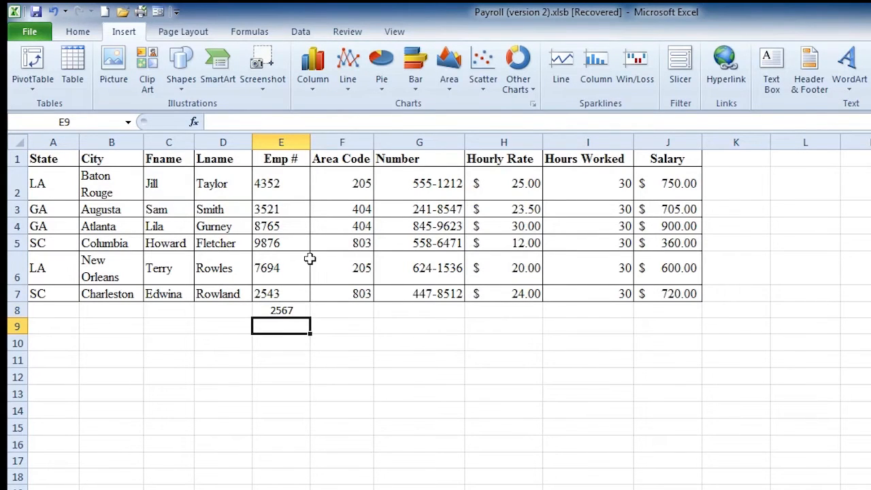
pyautogui.click(289, 310)
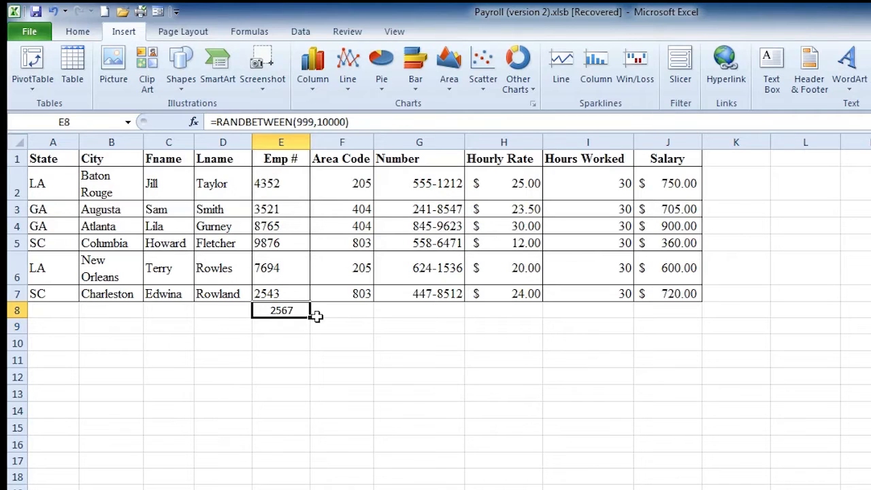
pyautogui.moveTo(312, 316); pyautogui.dragTo(306, 487)
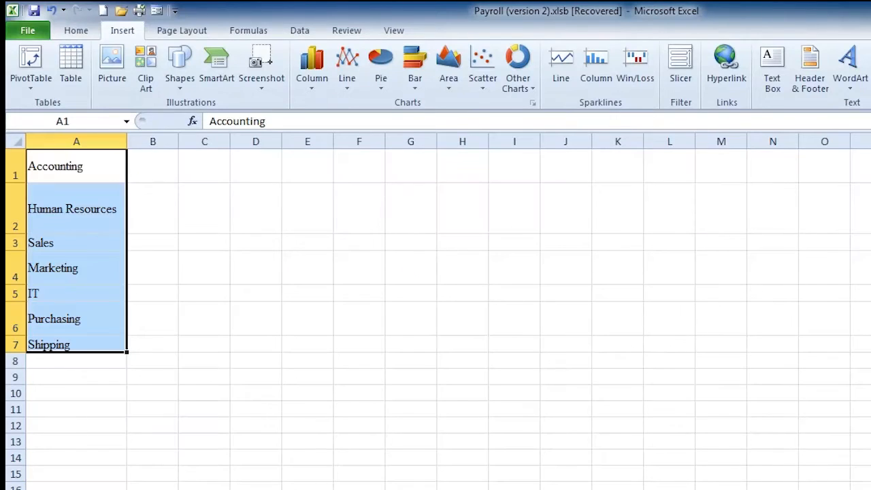
# Enter Jan in cell E3 of the department list sheet and fill the month series across row 3.
pyautogui.click(164, 243)
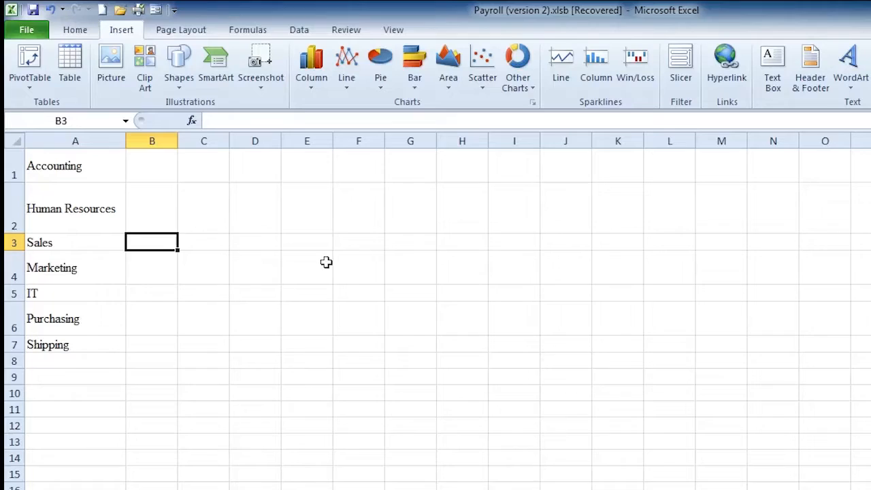
pyautogui.click(322, 241)
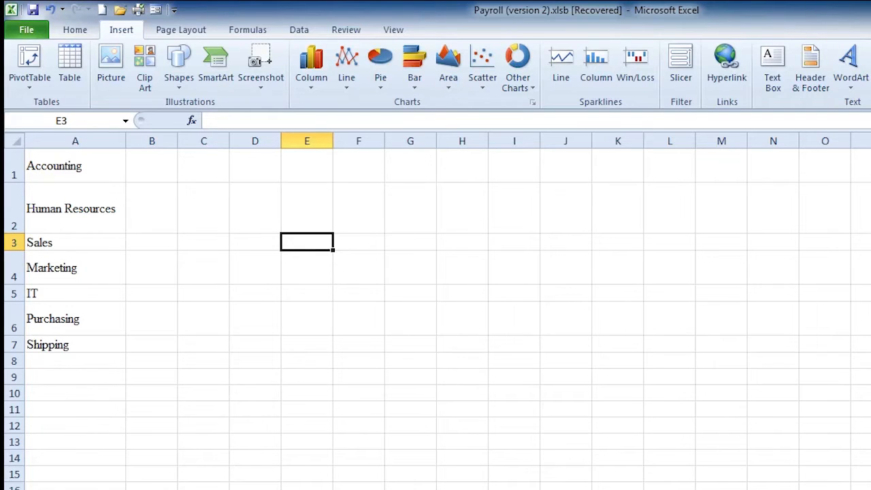
pyautogui.write('Jan')
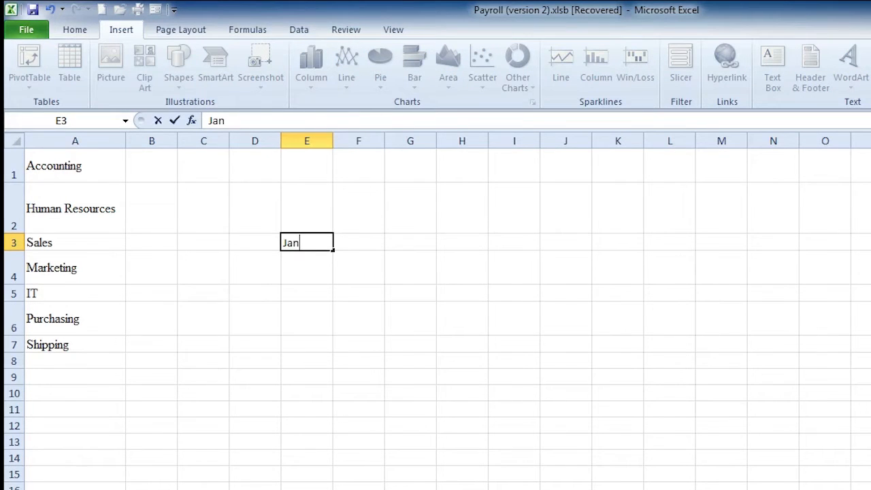
pyautogui.moveTo(333, 252); pyautogui.dragTo(695, 241)
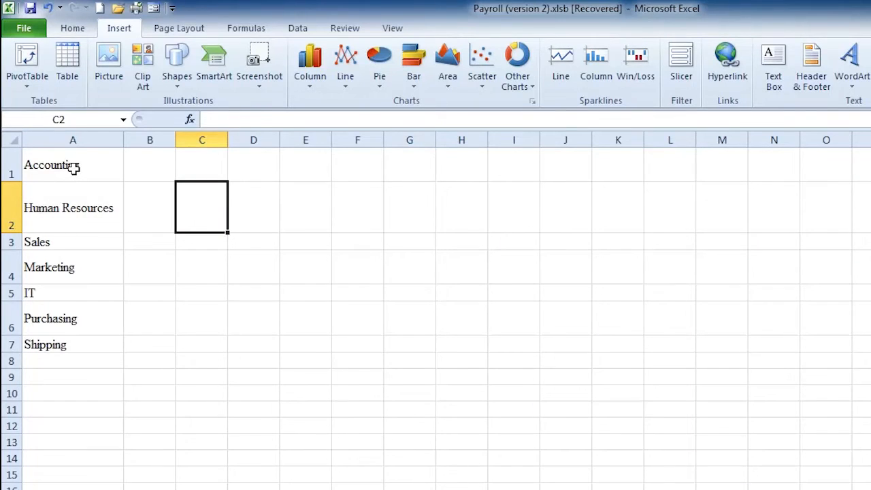
# Import the department names in A1:A7 as a new custom list through the advanced Excel options.
pyautogui.moveTo(74, 168); pyautogui.dragTo(66, 342)
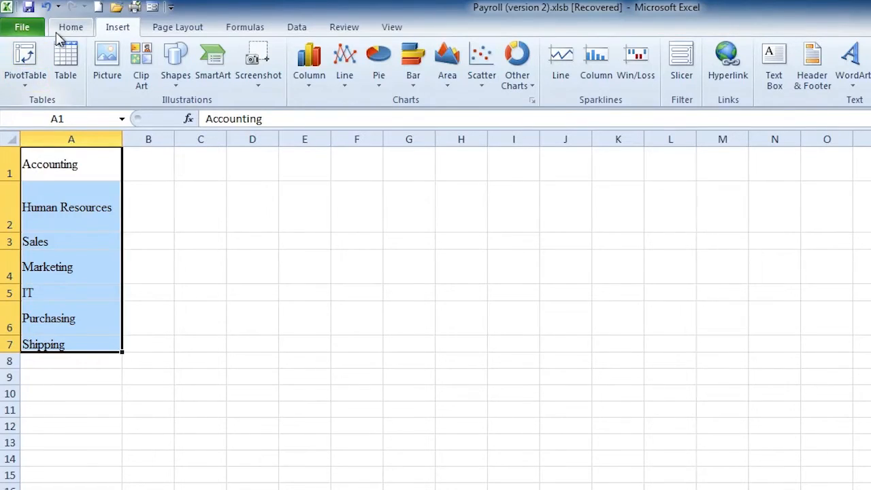
pyautogui.click(10, 32)
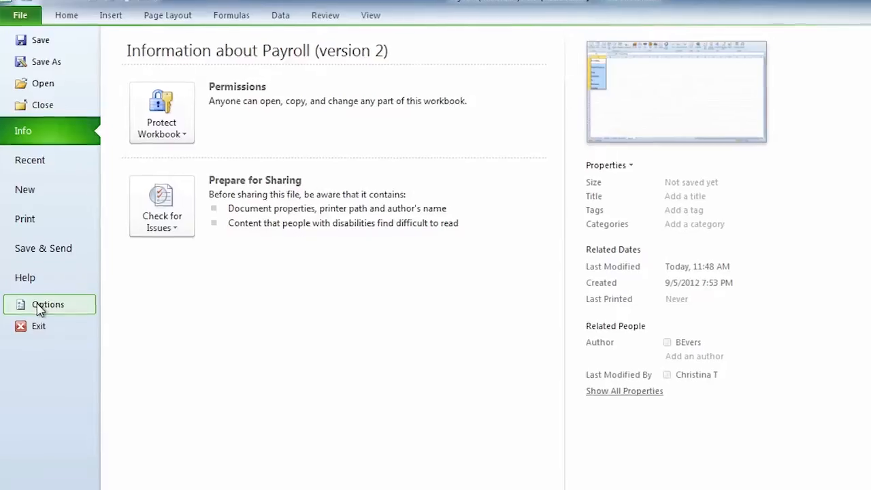
pyautogui.click(43, 306)
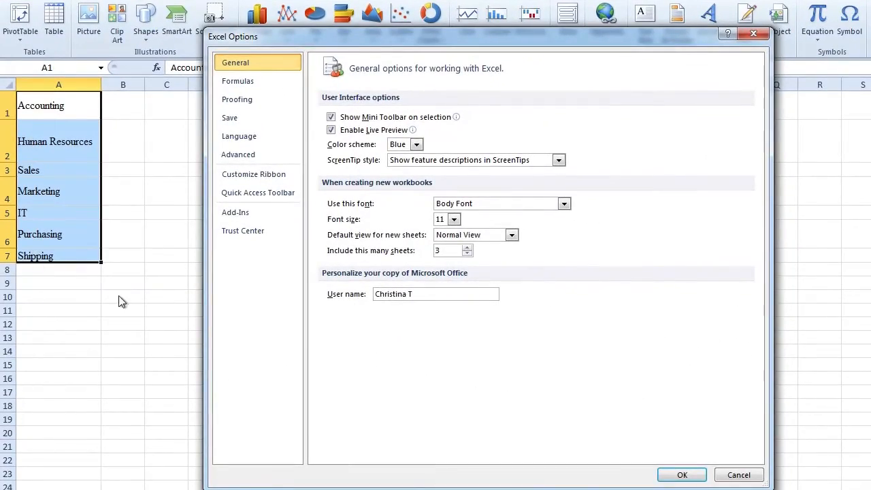
pyautogui.click(233, 155)
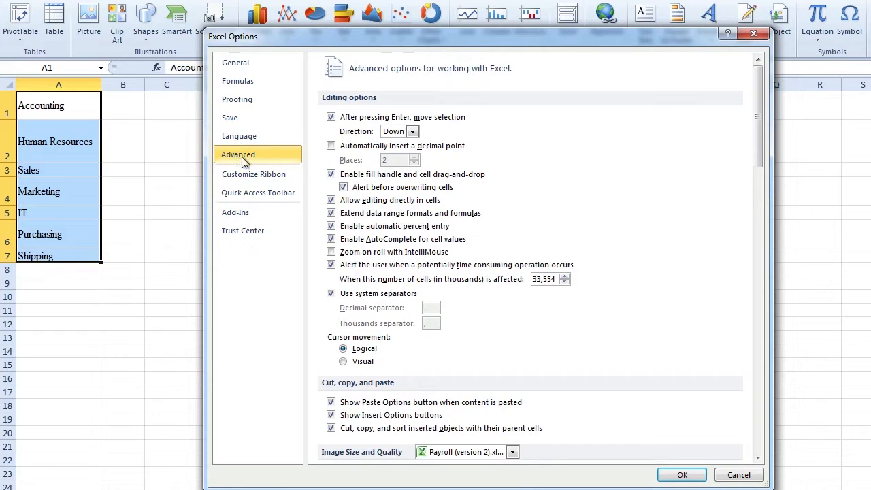
pyautogui.moveTo(756, 123); pyautogui.dragTo(756, 395)
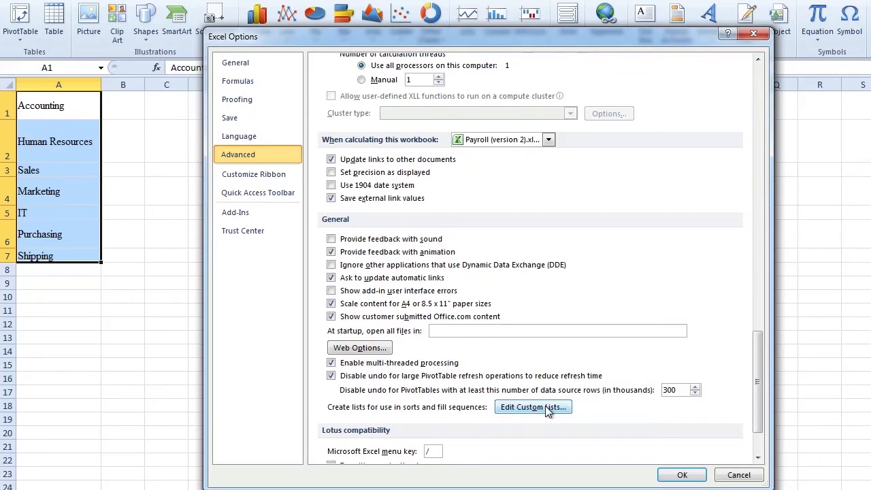
pyautogui.click(544, 405)
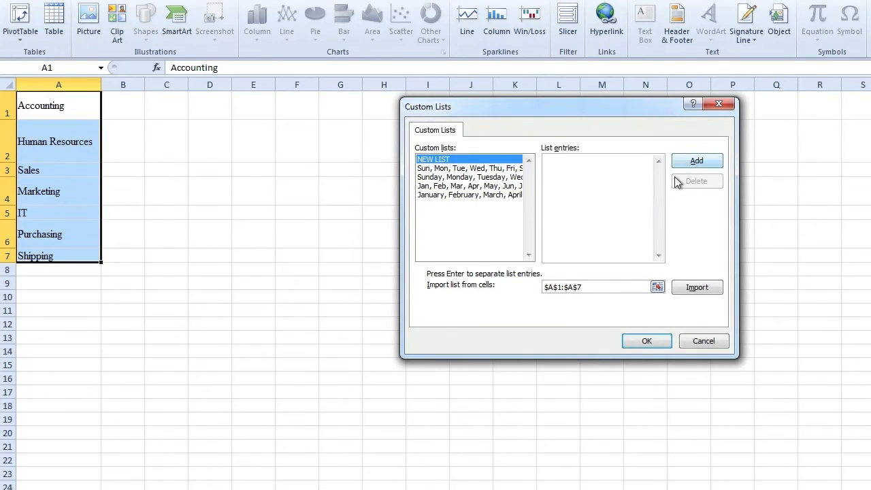
pyautogui.click(657, 287)
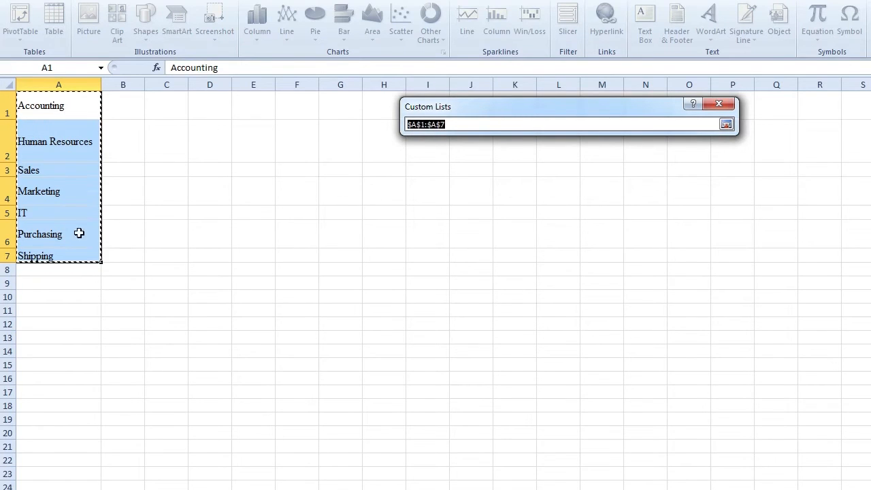
pyautogui.click(724, 125)
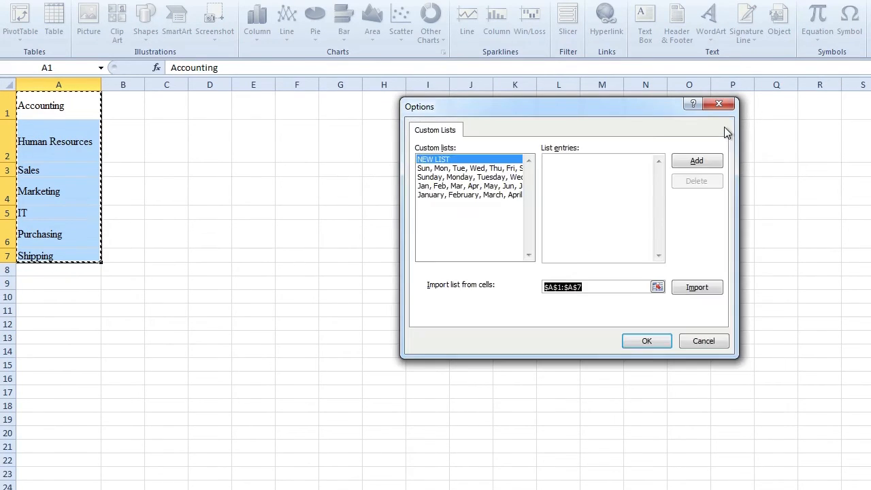
pyautogui.click(698, 287)
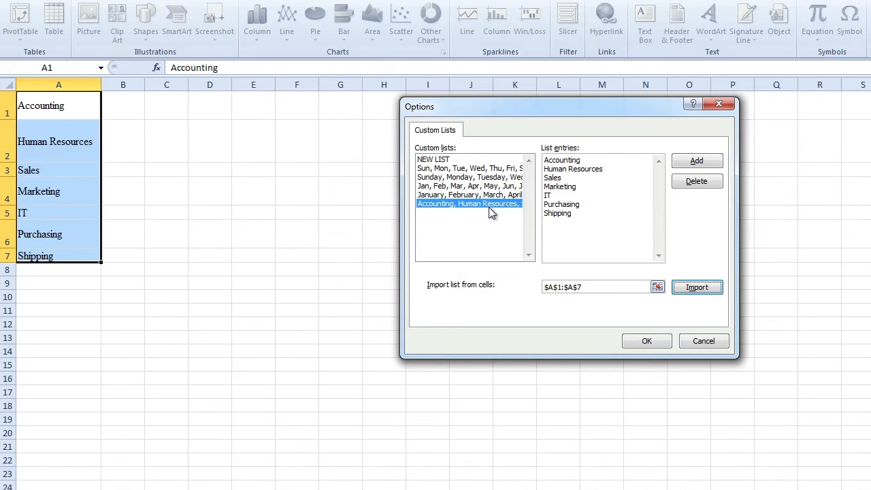
pyautogui.click(640, 339)
pyautogui.click(680, 475)
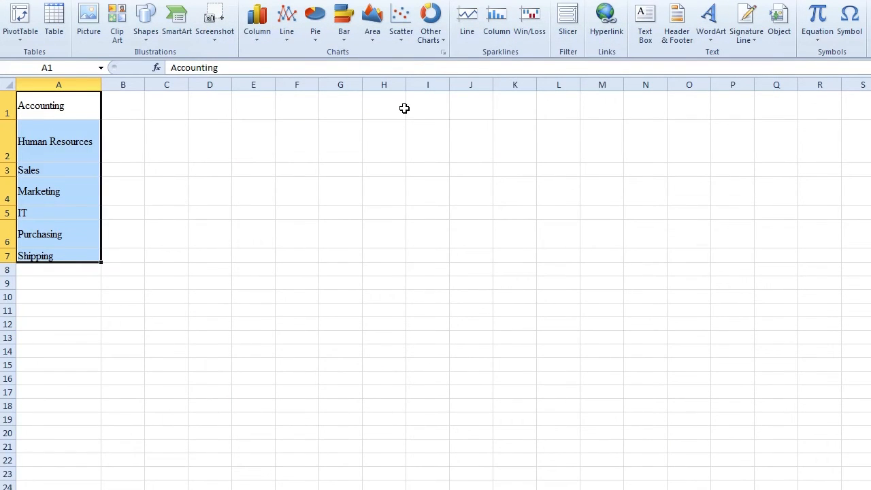
# Enter Accounting in cell G3 and fill the department series across row 3 to R3.
pyautogui.click(336, 169)
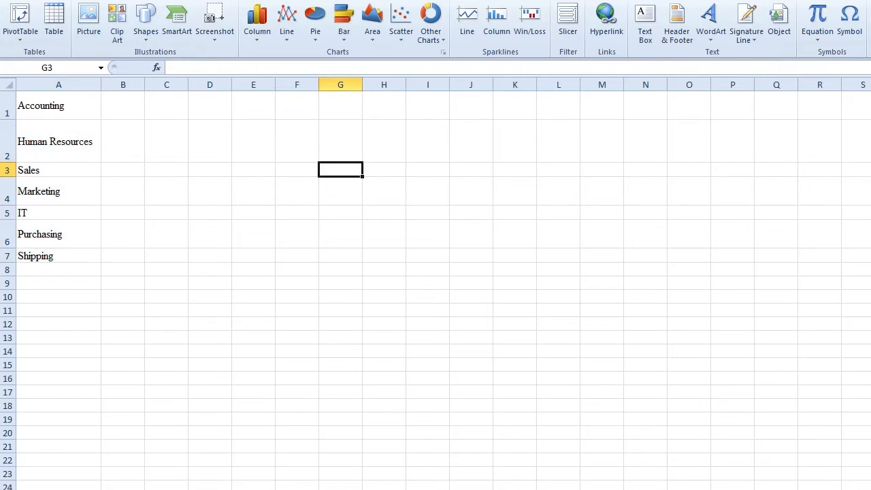
pyautogui.write('Accounting')
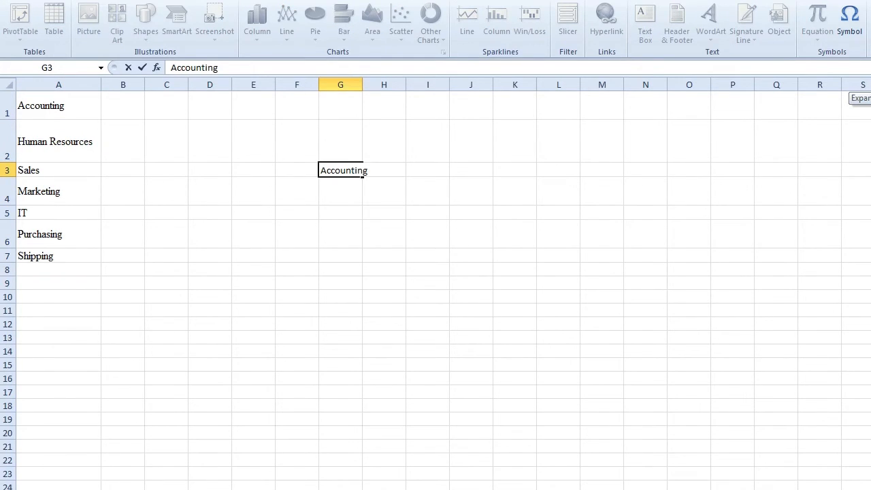
pyautogui.click(143, 68)
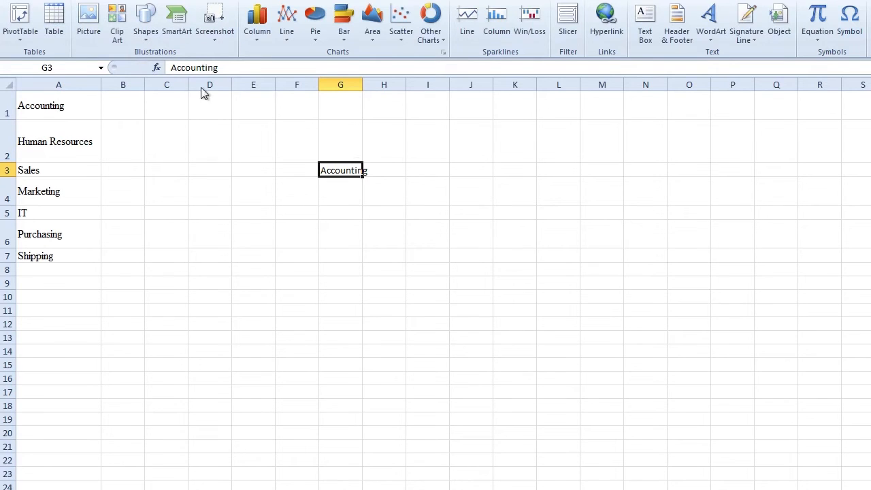
pyautogui.moveTo(364, 175); pyautogui.dragTo(836, 166)
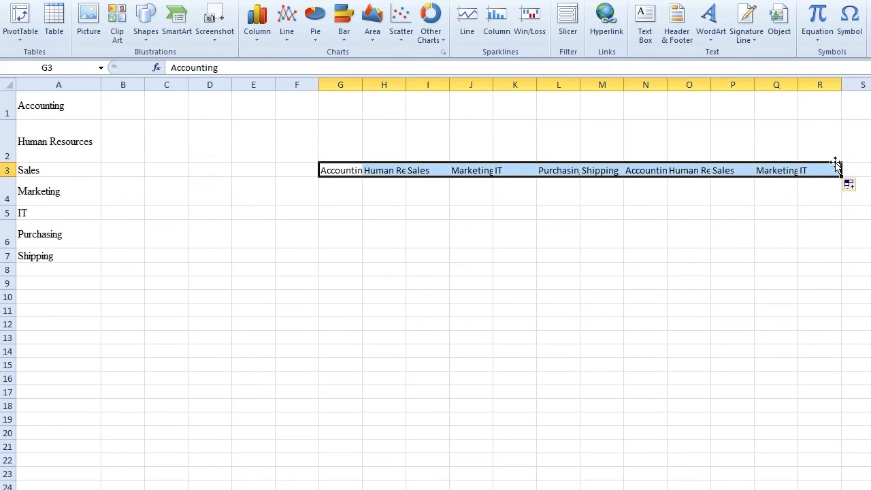
# Fill the department series down column J from Marketing in cell J3 to J16.
pyautogui.click(465, 173)
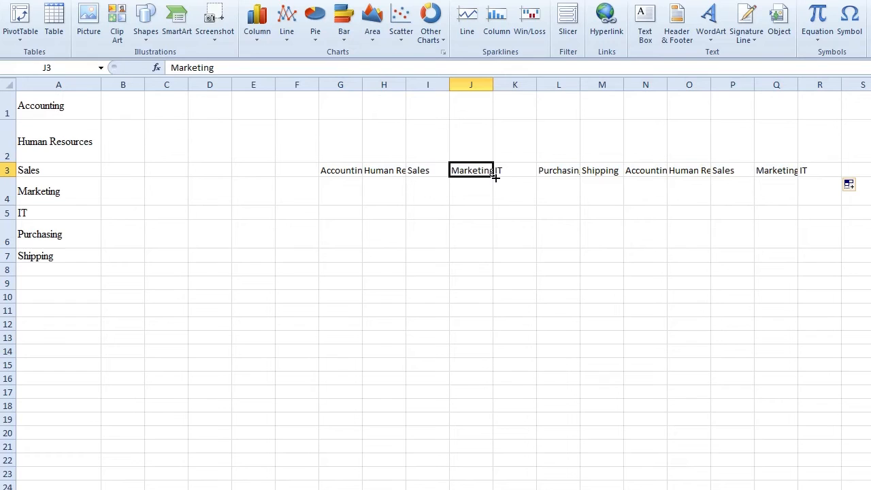
pyautogui.moveTo(495, 177); pyautogui.dragTo(496, 380)
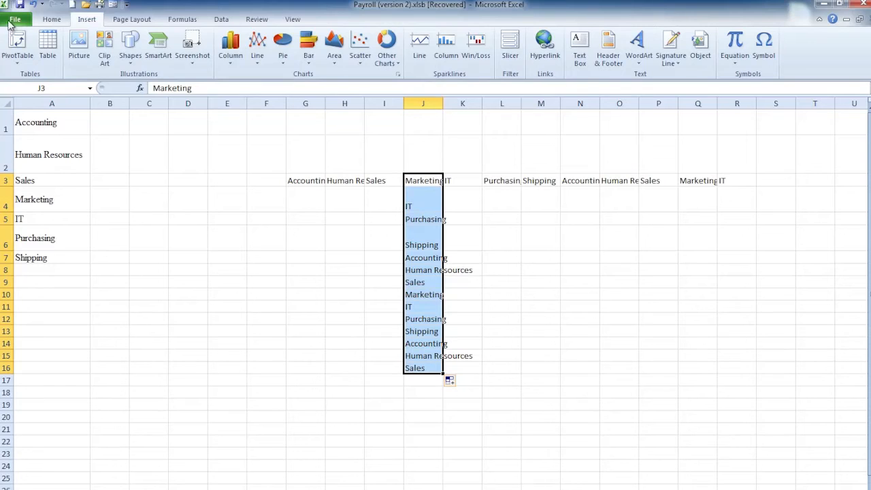
# Open the custom lists editor from the advanced Excel options and select the department list starting with Accounting, Human Resources.
pyautogui.click(13, 19)
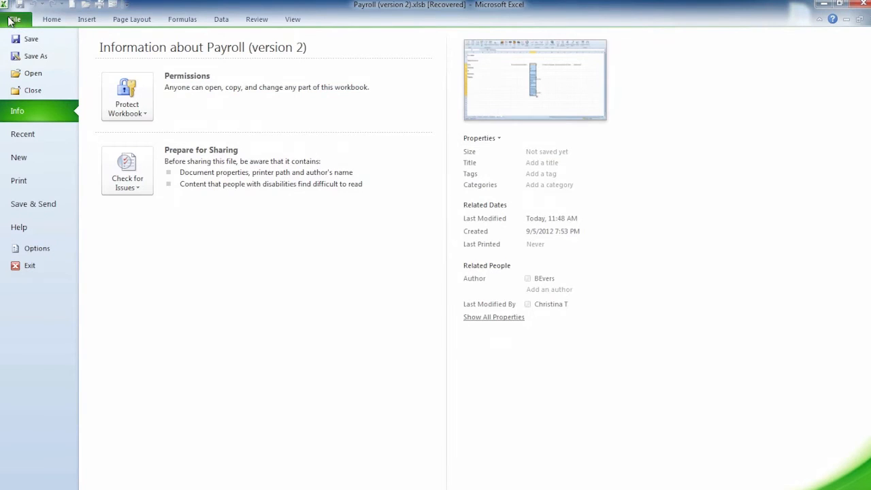
pyautogui.click(34, 249)
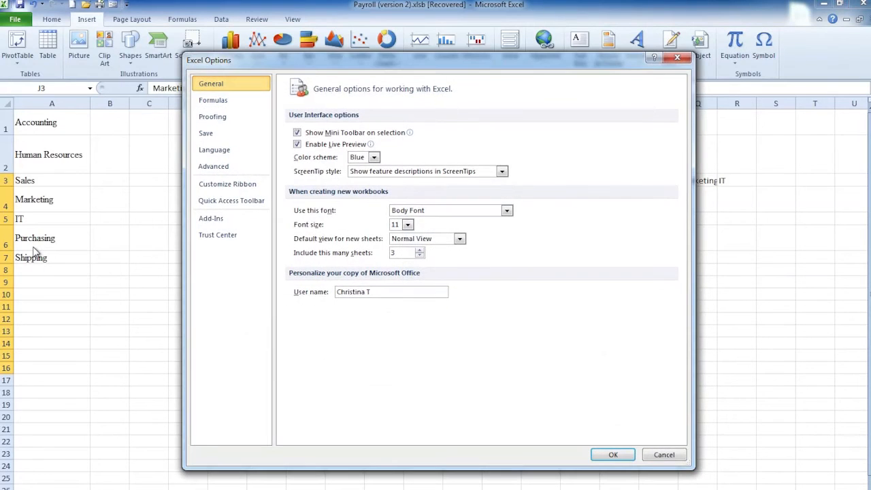
pyautogui.click(229, 172)
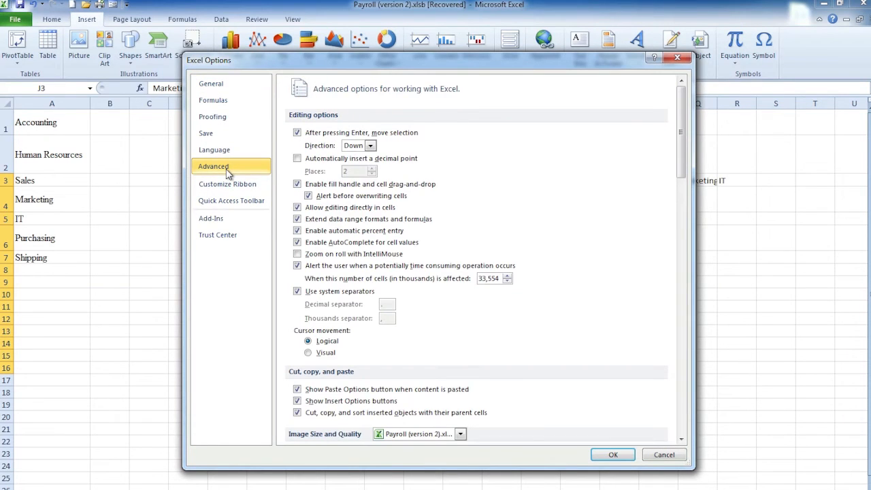
pyautogui.moveTo(678, 155); pyautogui.dragTo(682, 379)
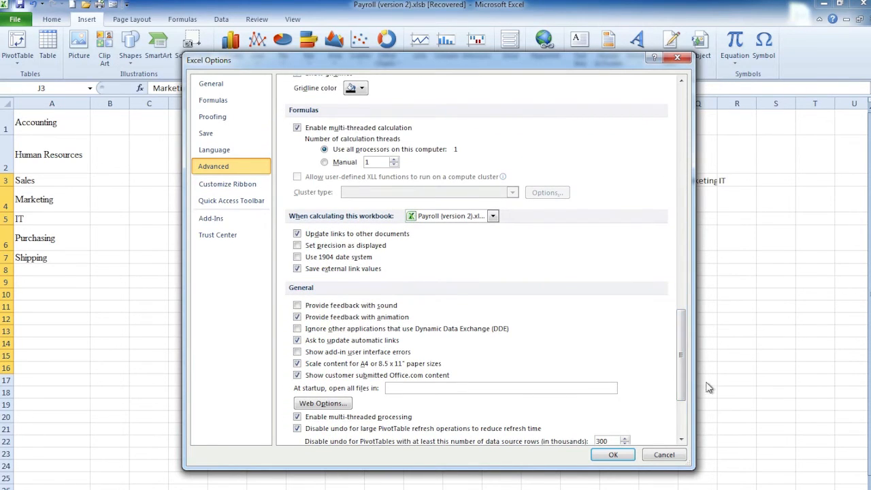
pyautogui.moveTo(680, 361); pyautogui.dragTo(681, 395)
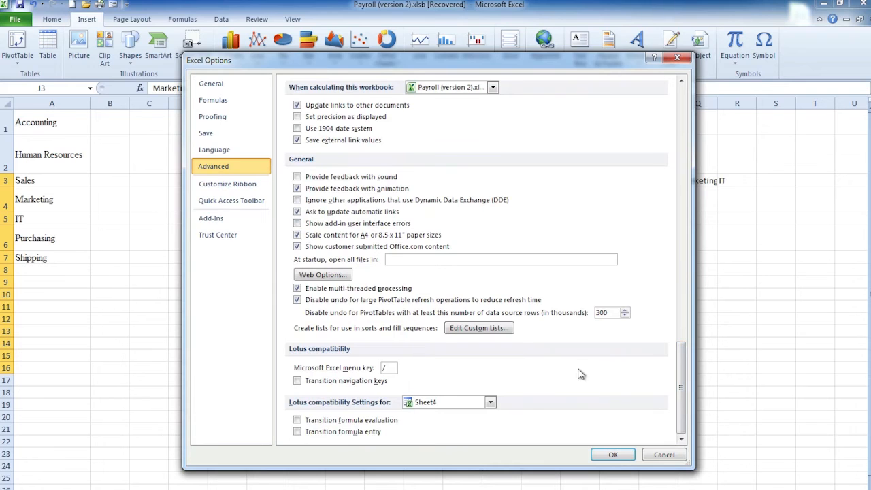
pyautogui.click(478, 328)
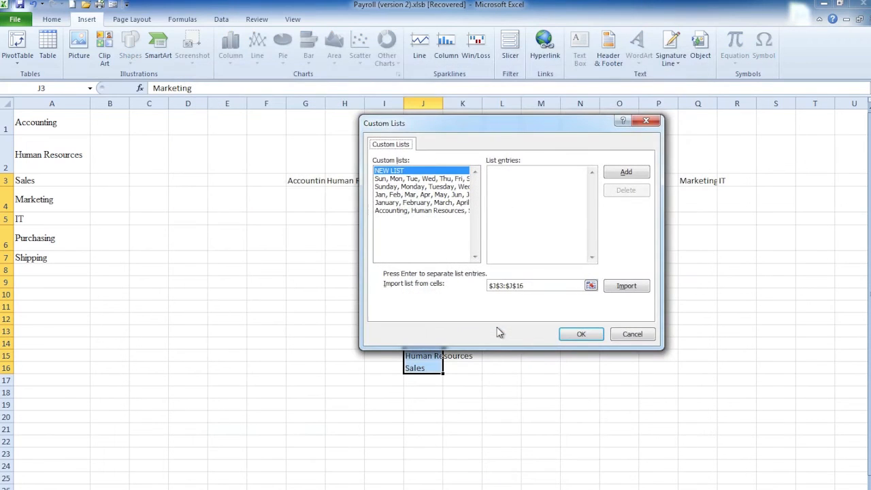
pyautogui.click(448, 211)
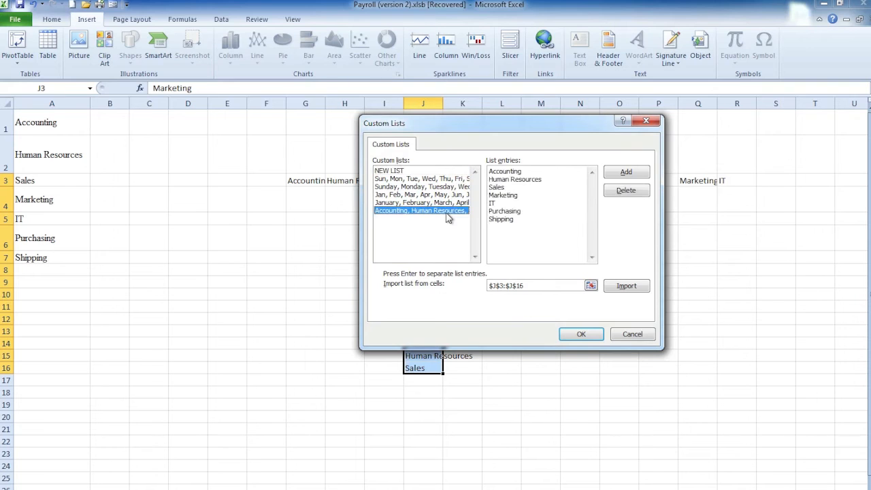